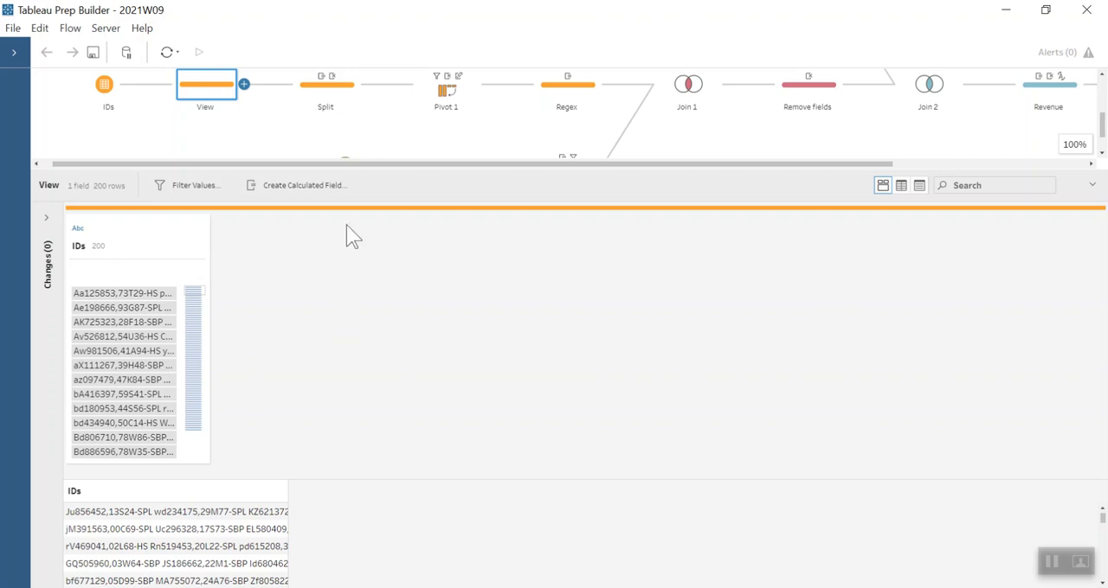
# - Examine the Split step's result and the custom split options for the IDs - Split 1 field, without applying another split
pyautogui.click(345, 90)
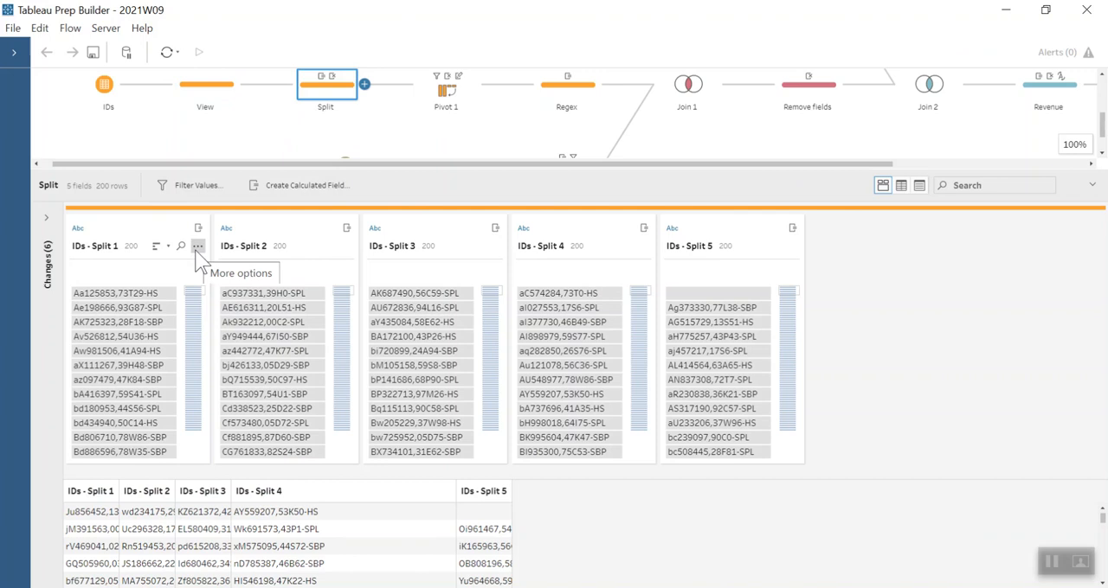
pyautogui.click(197, 248)
pyautogui.moveTo(224, 309)
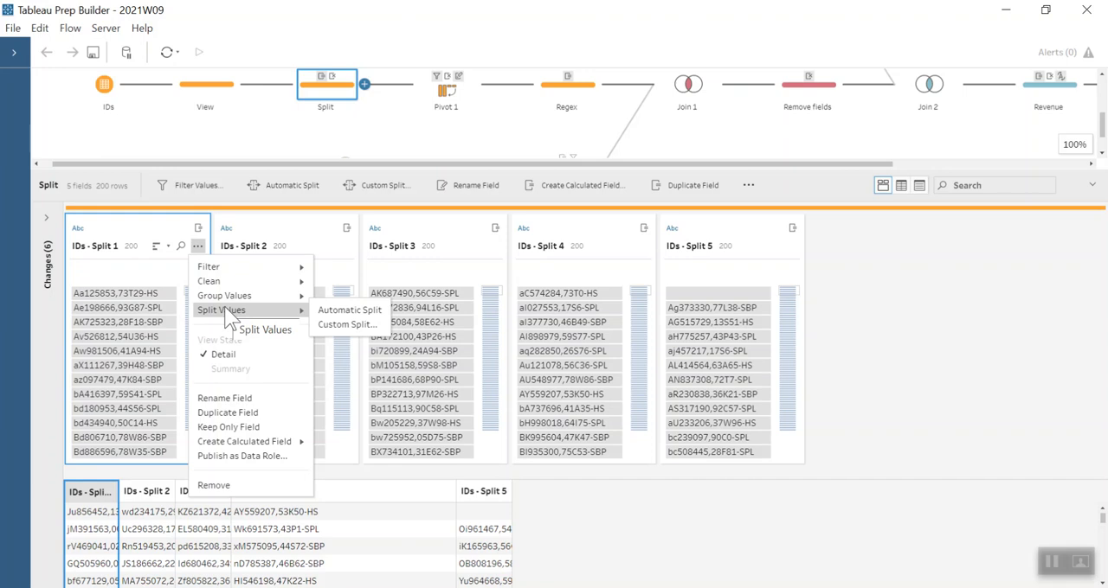
pyautogui.click(334, 326)
pyautogui.click(552, 330)
pyautogui.click(680, 251)
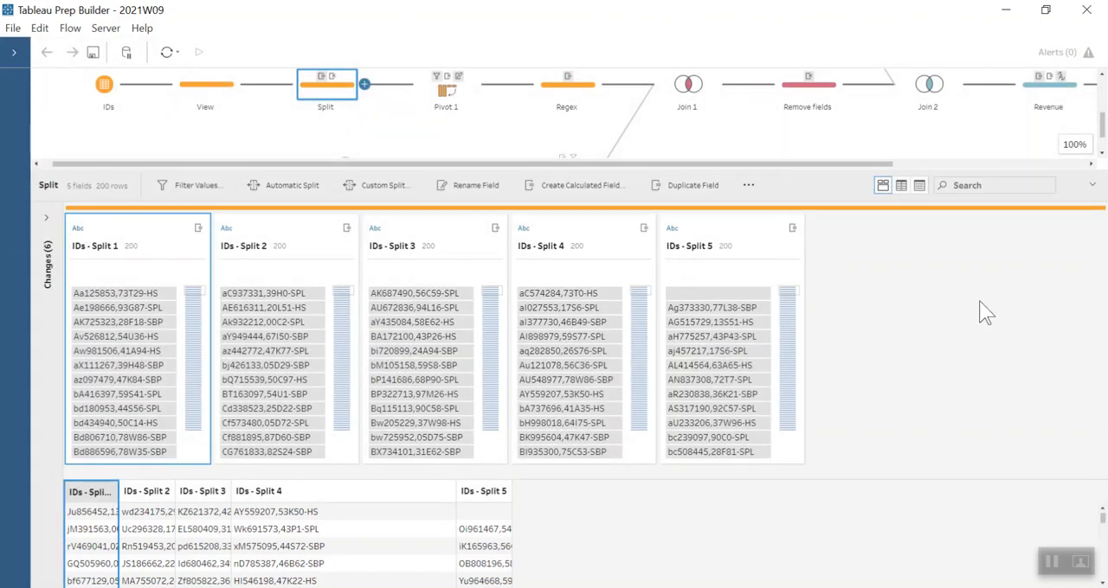
# - Review the Pivot 1 settings and the Regex step's Phone Number calculation, leaving both unchanged
pyautogui.click(441, 94)
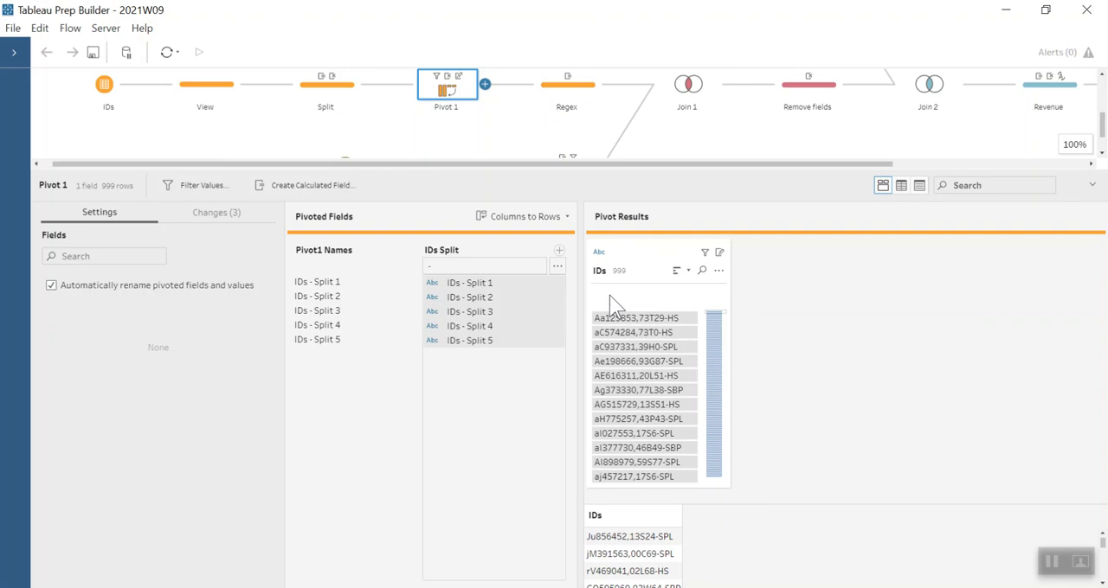
pyautogui.click(554, 79)
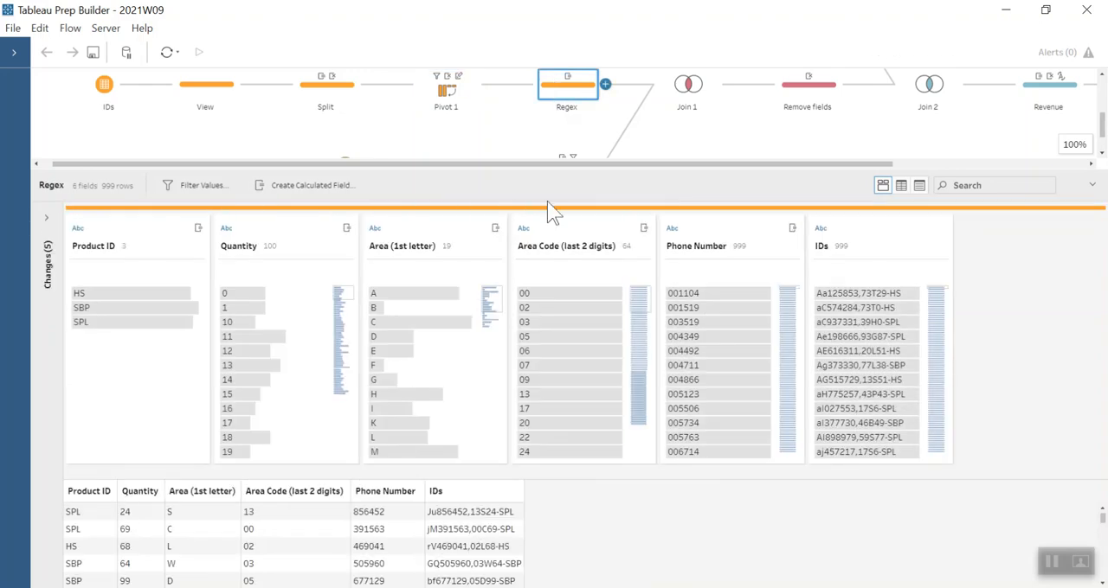
pyautogui.click(47, 217)
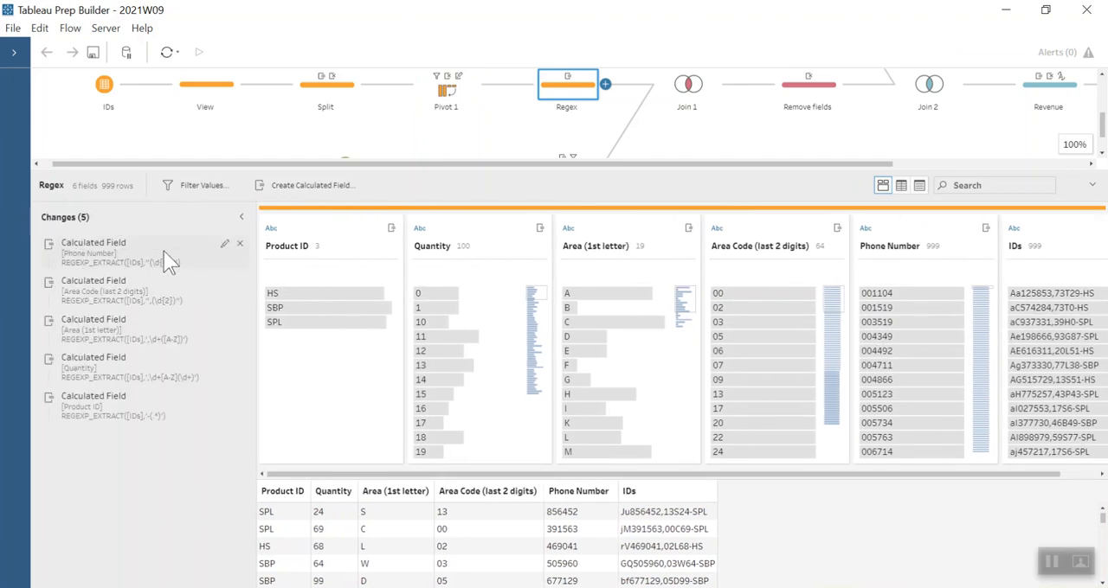
pyautogui.click(224, 245)
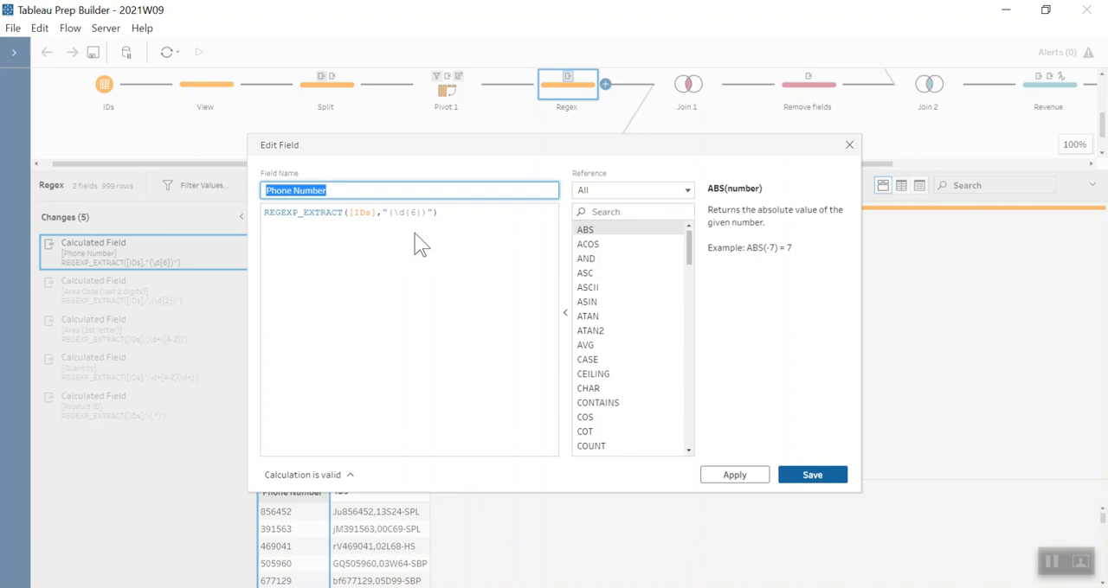
pyautogui.click(849, 146)
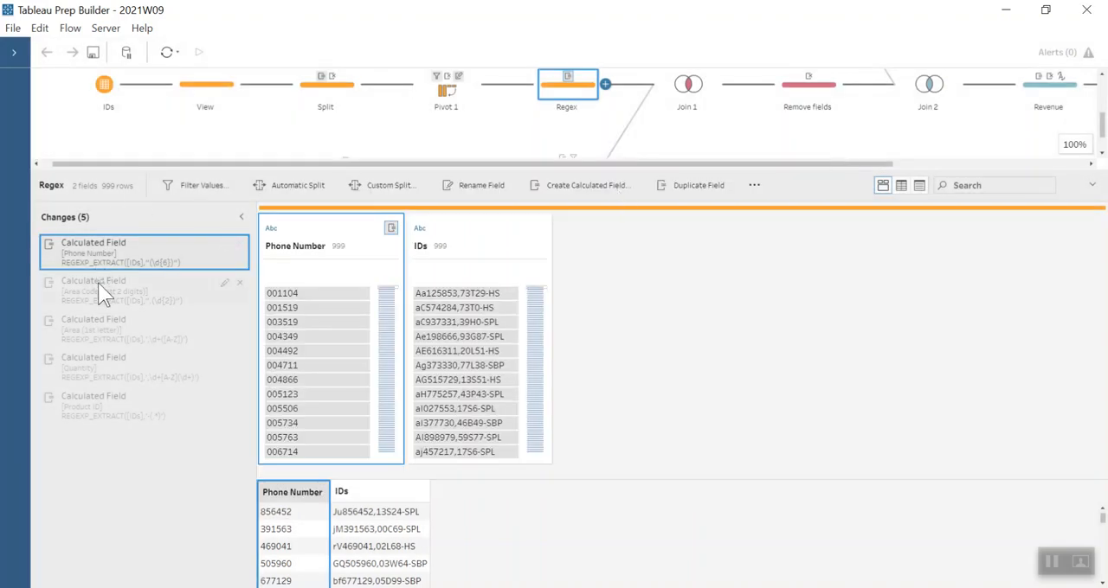
# - Inspect the Regex step's Area Code (last 2 digits) and Area (1st letter) calculations without editing them
pyautogui.click(127, 291)
pyautogui.click(223, 284)
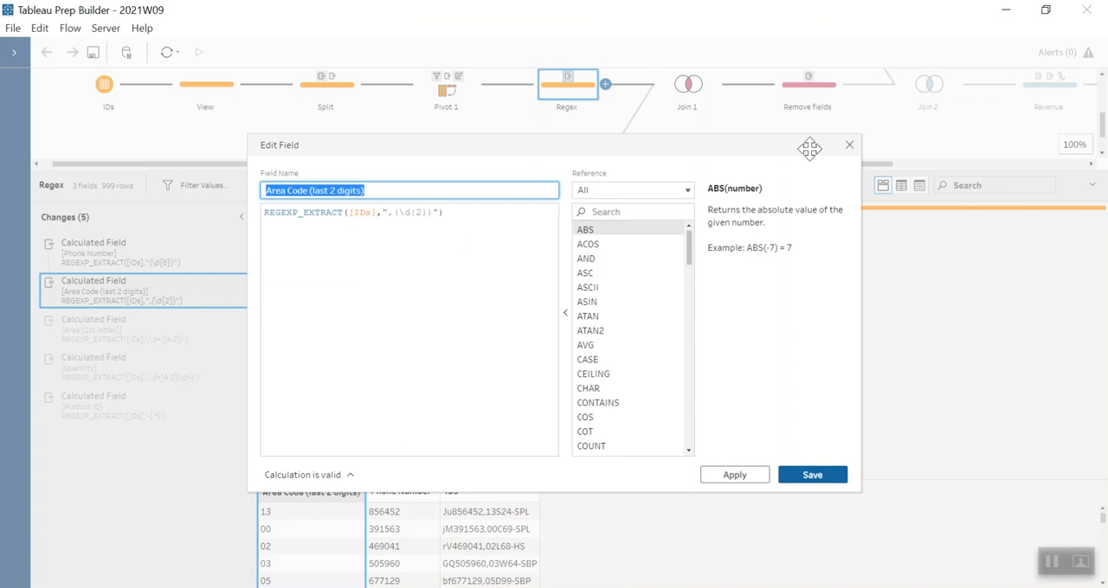
pyautogui.click(849, 144)
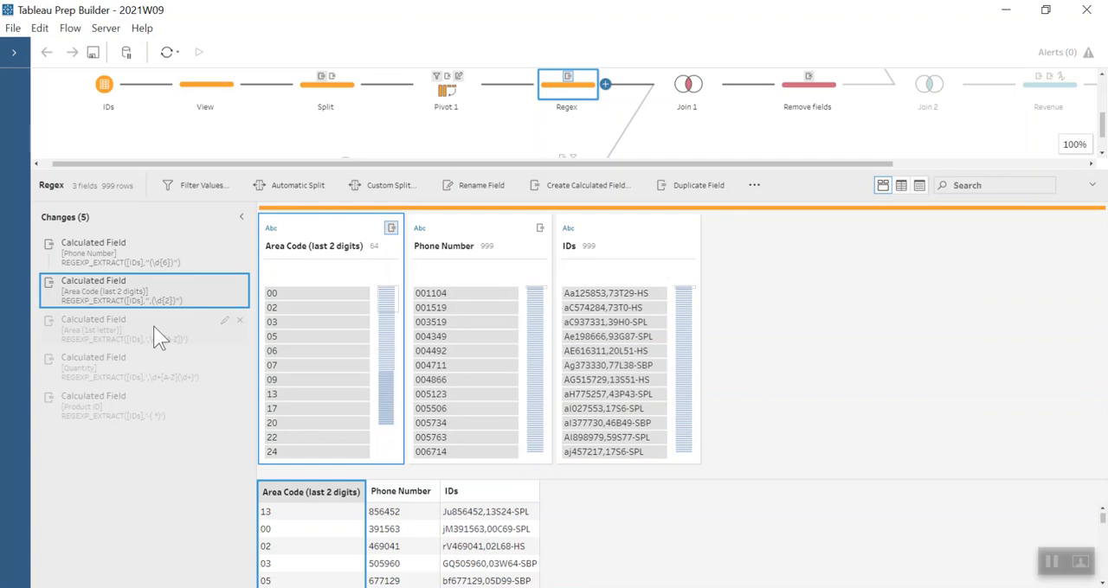
pyautogui.click(220, 322)
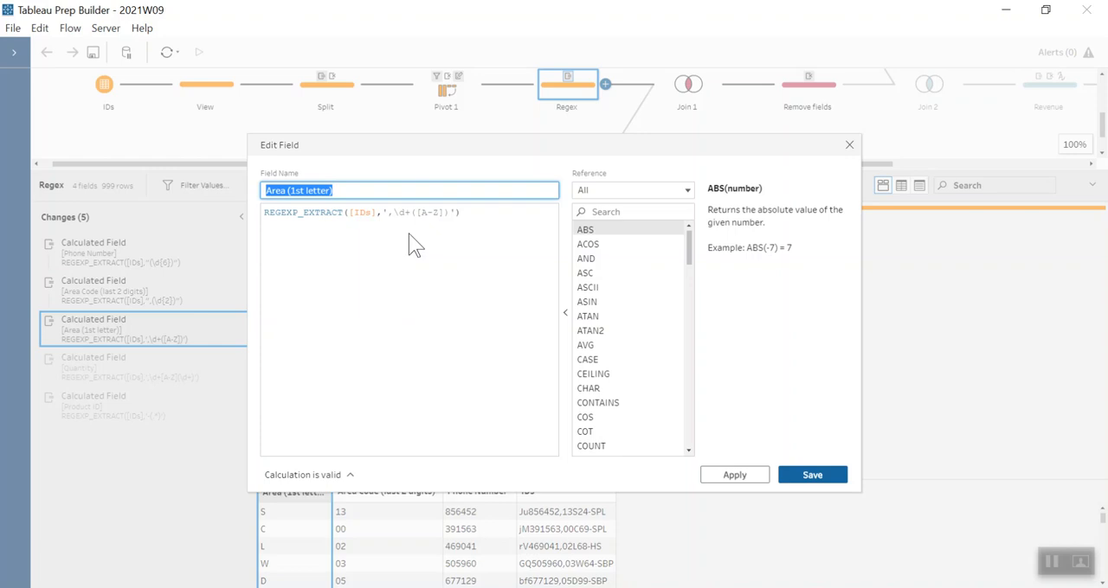
pyautogui.click(848, 147)
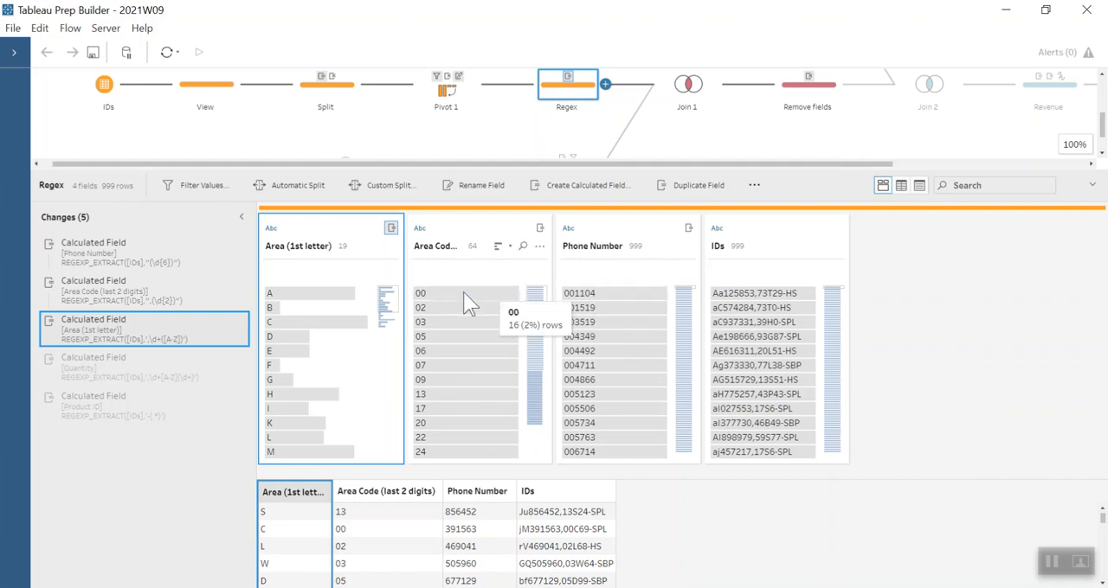
# - Inspect the Regex step's Quantity and Product ID calculations, keeping their formulas as they are
pyautogui.click(221, 363)
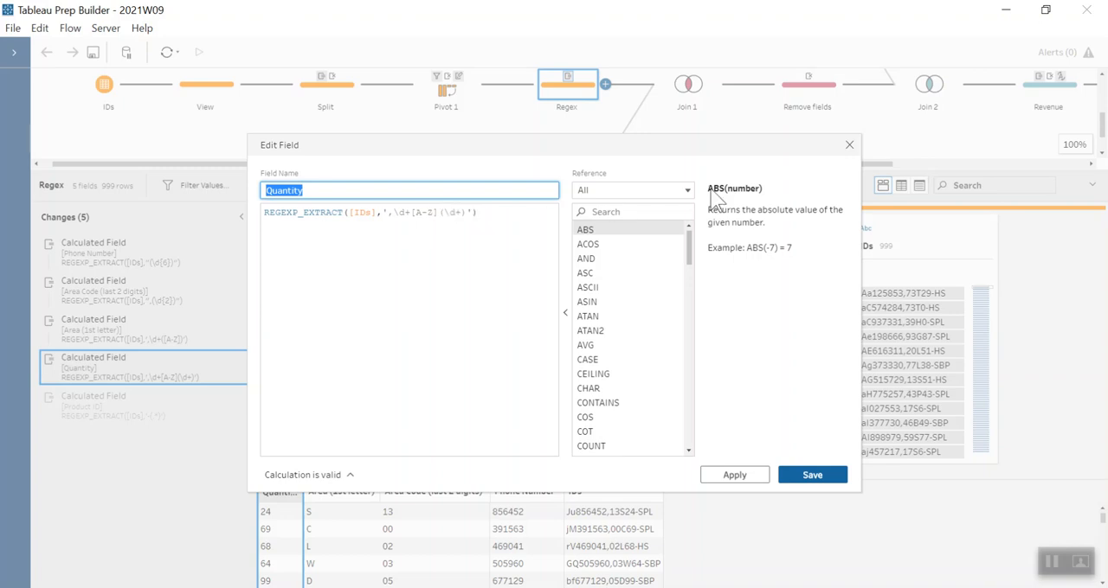
pyautogui.click(848, 145)
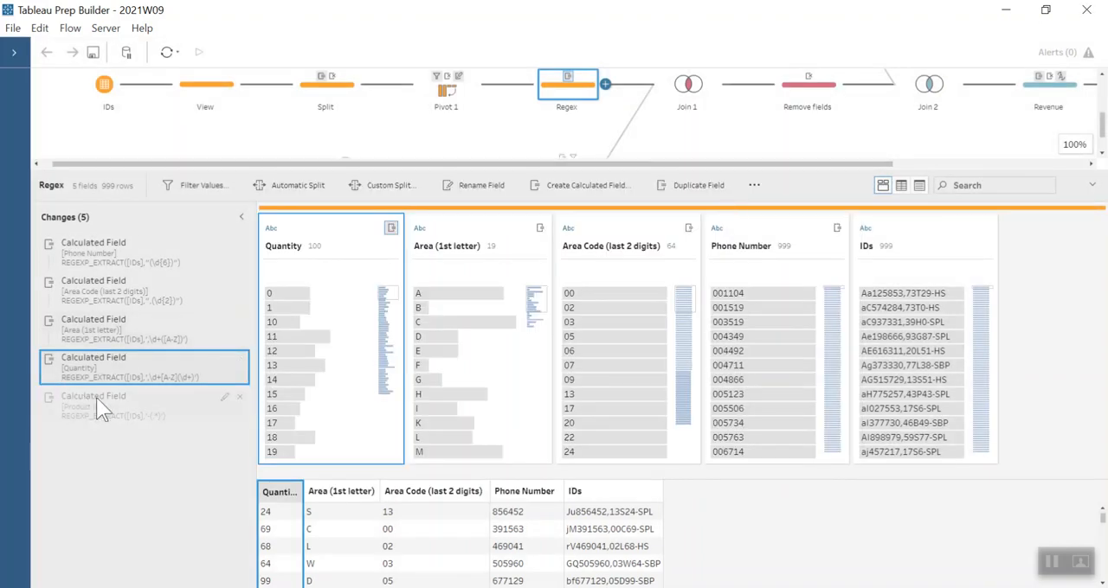
pyautogui.click(224, 398)
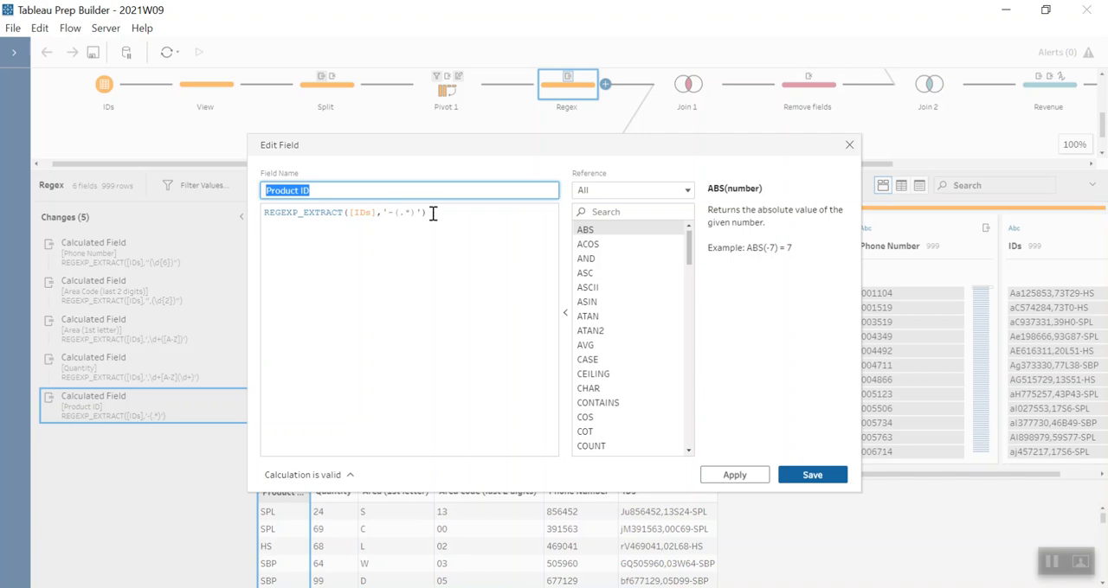
pyautogui.click(815, 476)
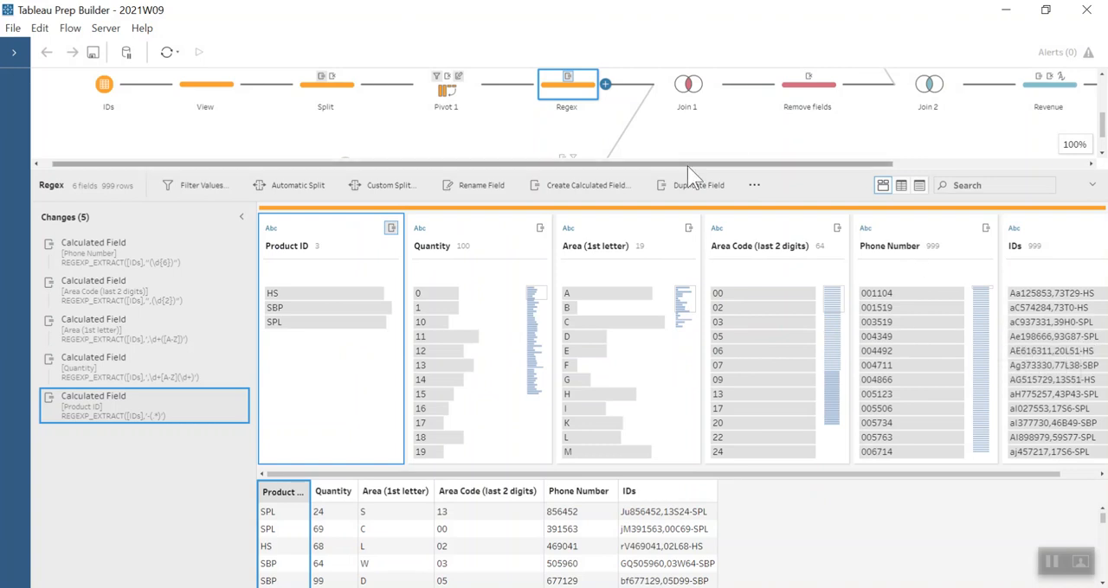
# - Review the Area Code branch's View step and the Area (1st letter) and Area Code (last 2) calculations in Create Joining Field
pyautogui.moveTo(687, 168); pyautogui.dragTo(683, 234)
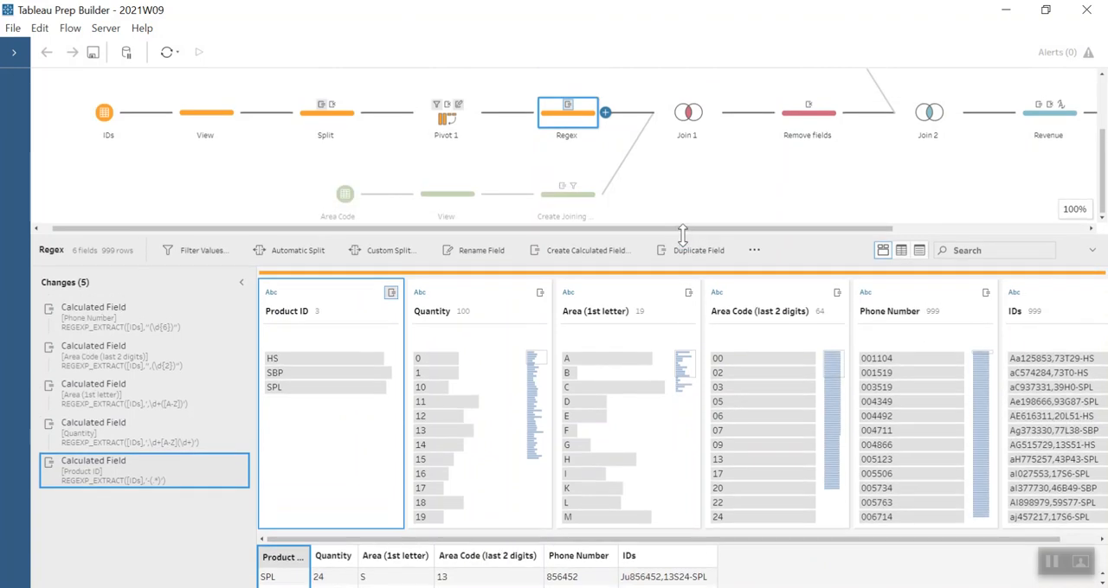
pyautogui.click(432, 200)
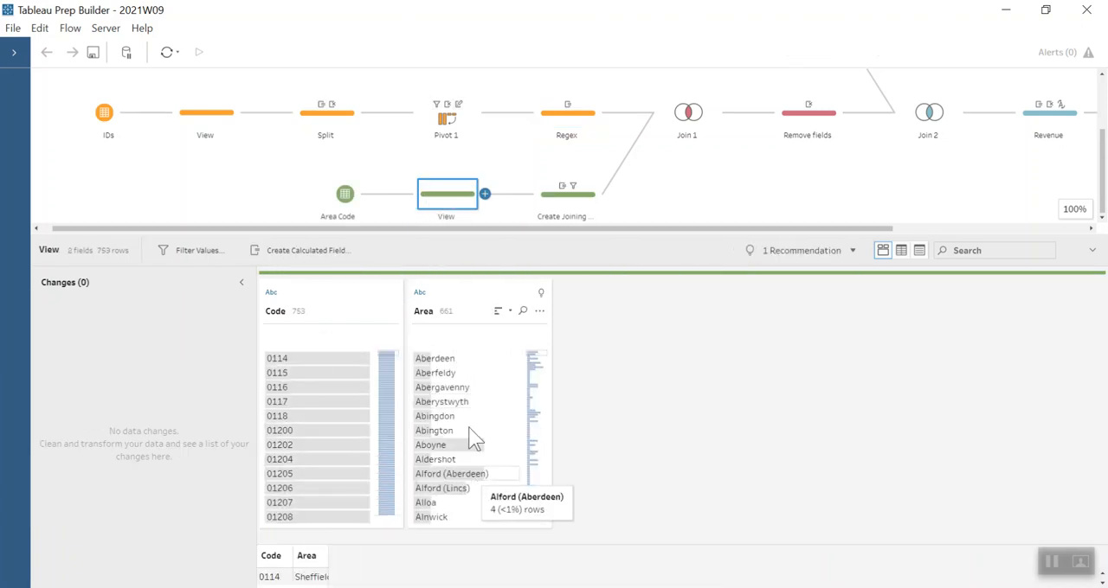
pyautogui.click(554, 206)
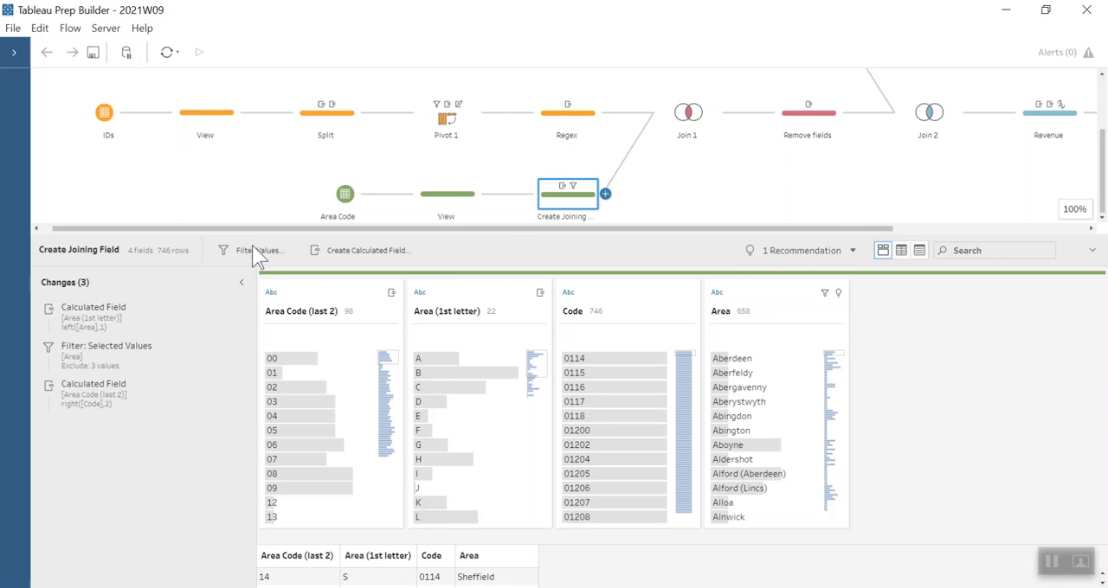
pyautogui.click(223, 310)
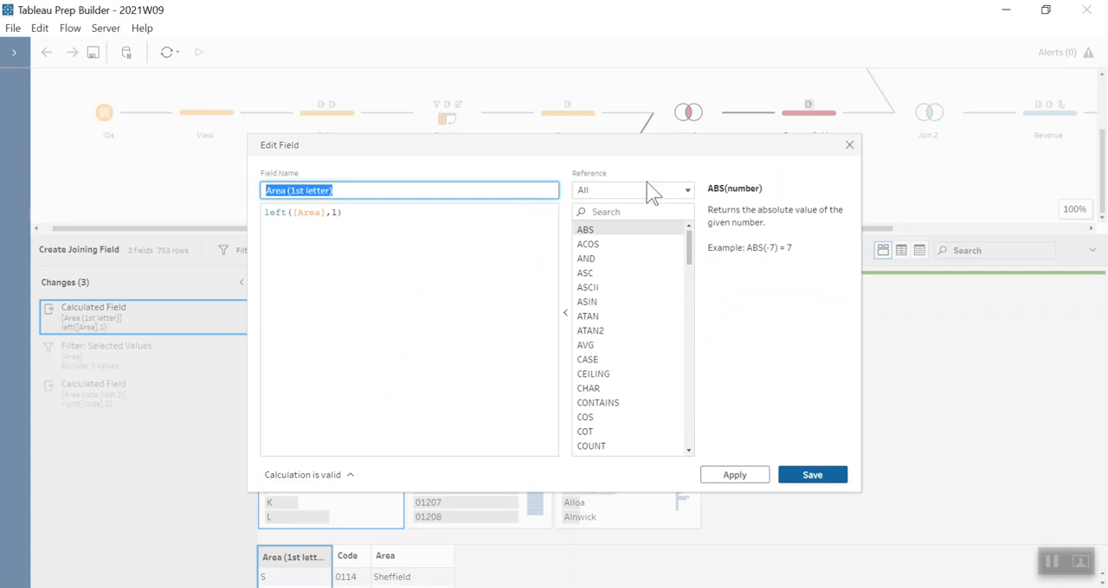
pyautogui.click(848, 145)
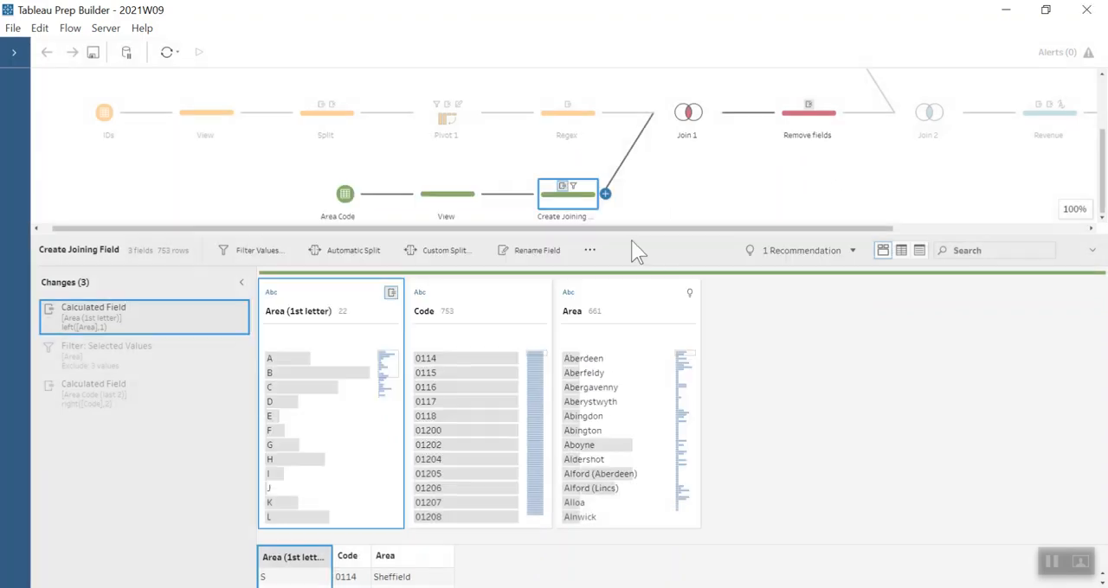
pyautogui.click(219, 389)
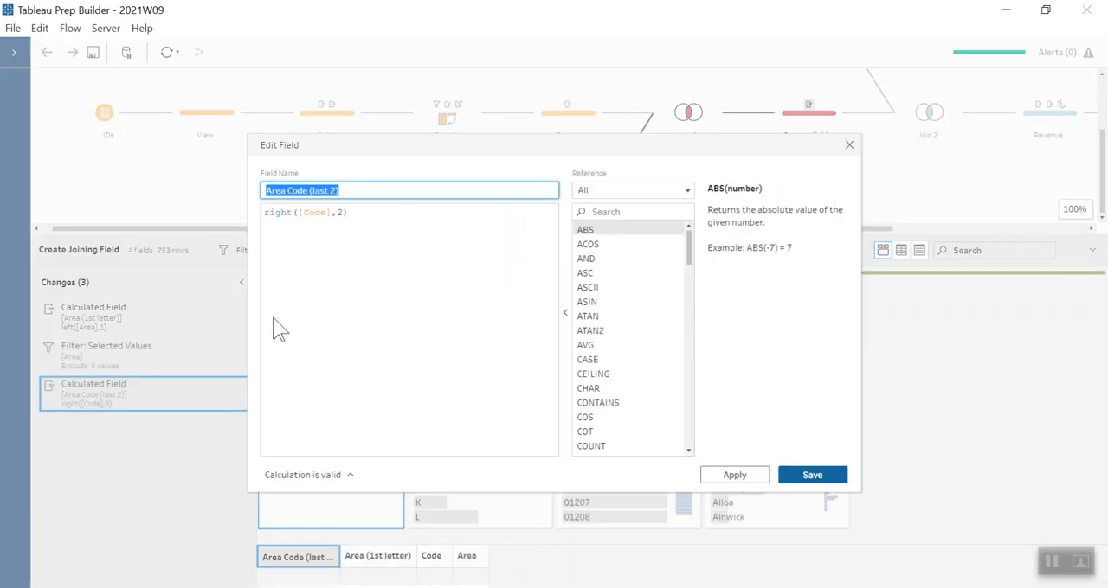
pyautogui.click(849, 147)
# - Check the existing Area filter and start another selected-values filter on Area in Exclude mode, finishing it without selecting any values
pyautogui.click(104, 369)
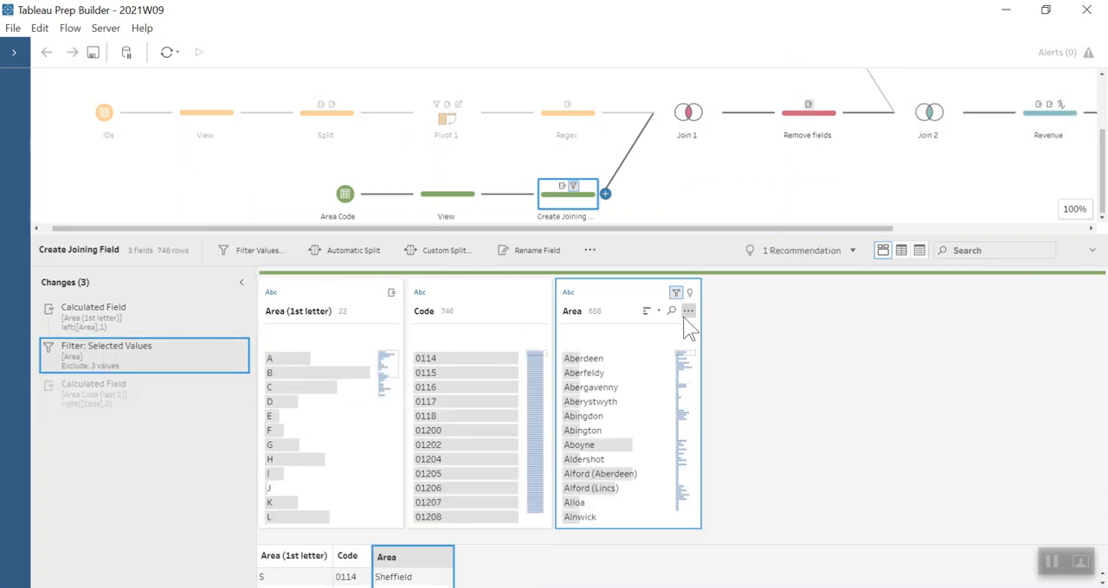
pyautogui.click(687, 311)
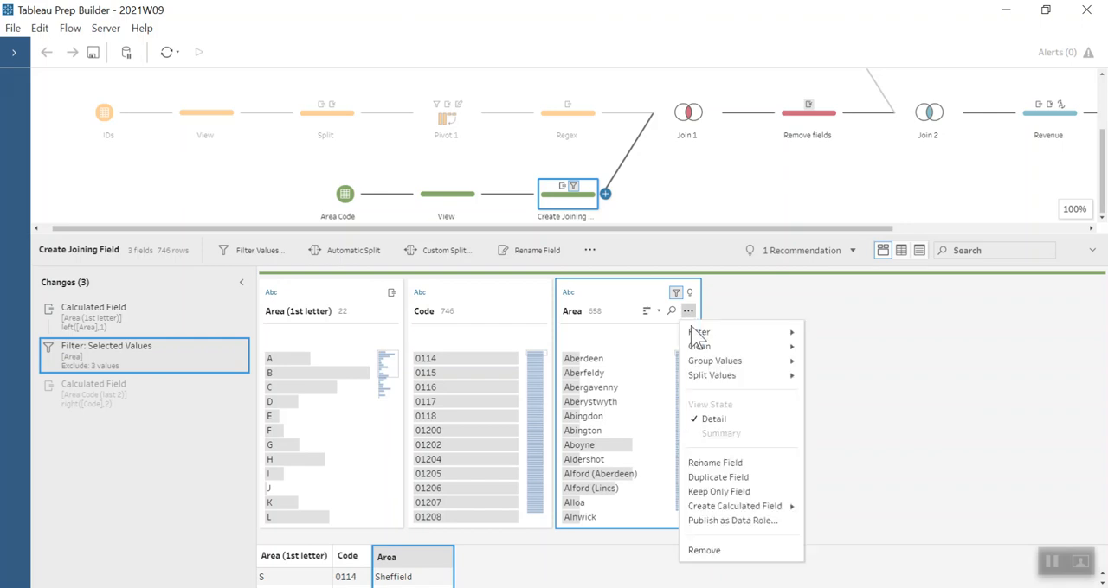
pyautogui.moveTo(698, 334)
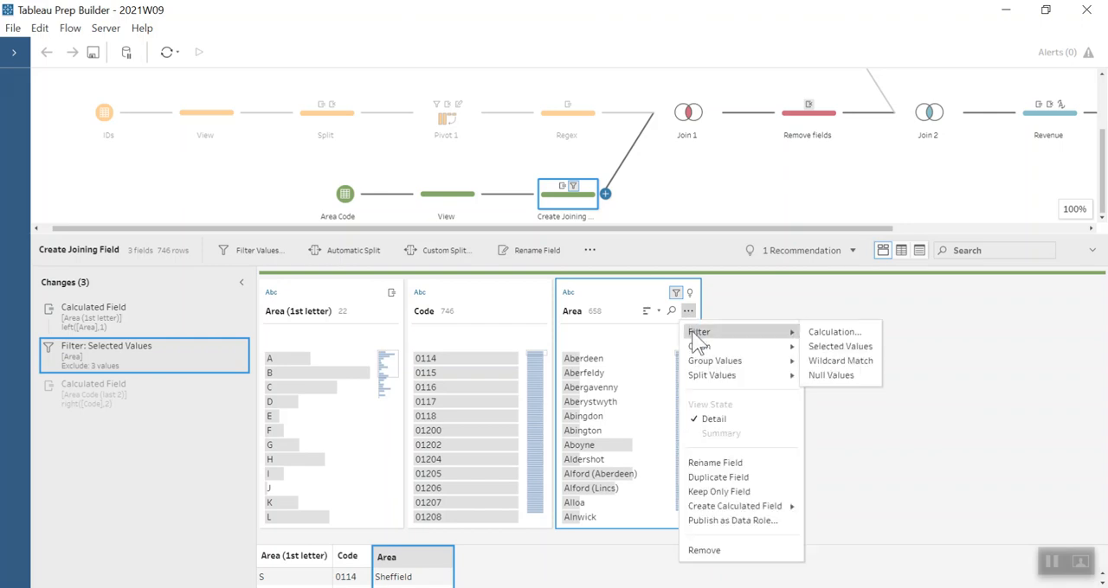
pyautogui.click(821, 361)
pyautogui.click(885, 312)
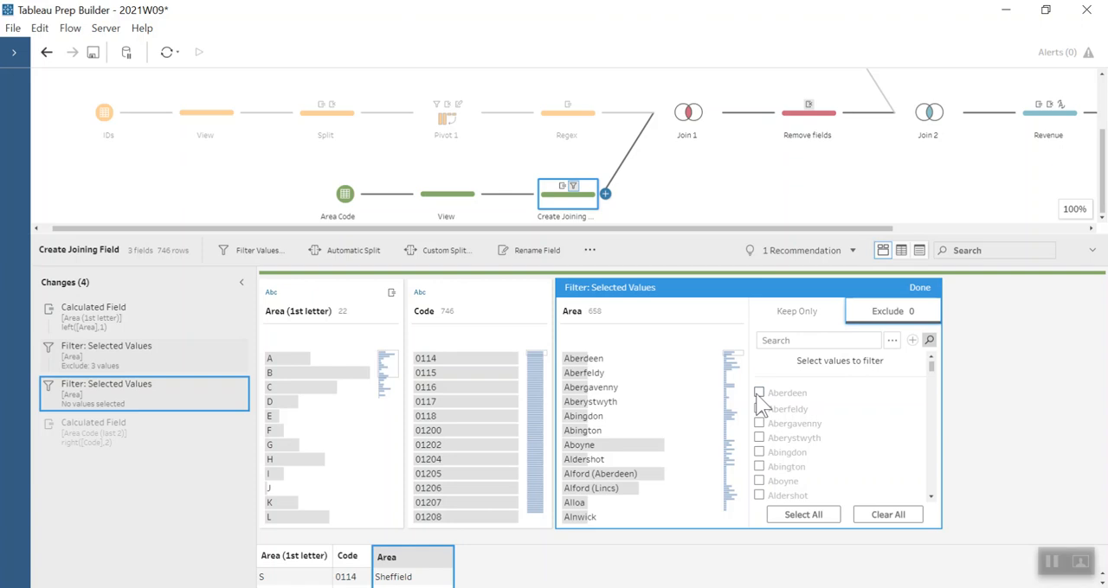
pyautogui.click(929, 294)
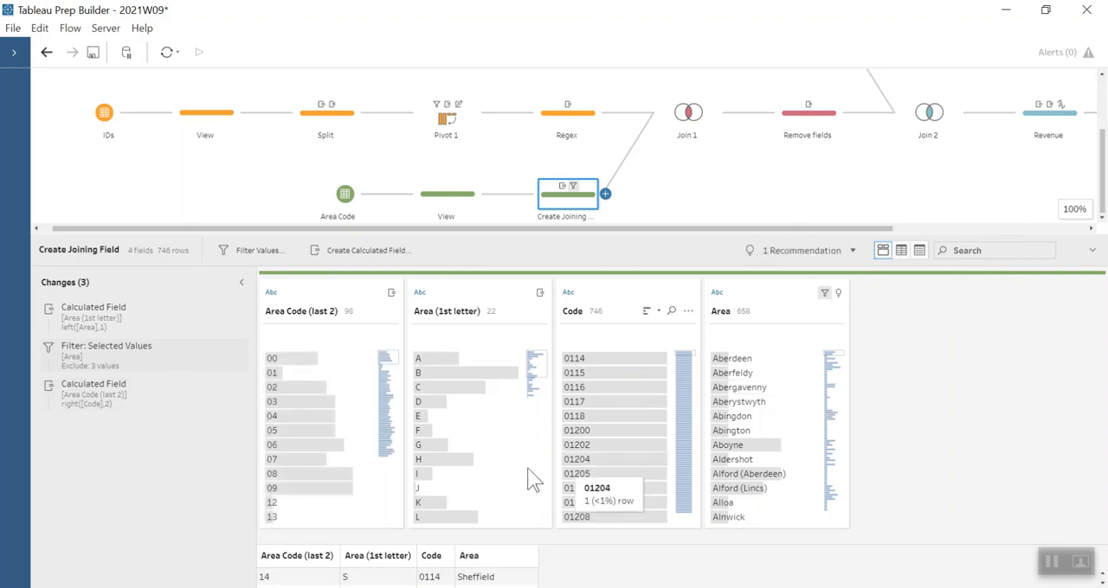
# - Examine the join clauses of Join 1 and the field removals in the Remove fields step
pyautogui.click(694, 127)
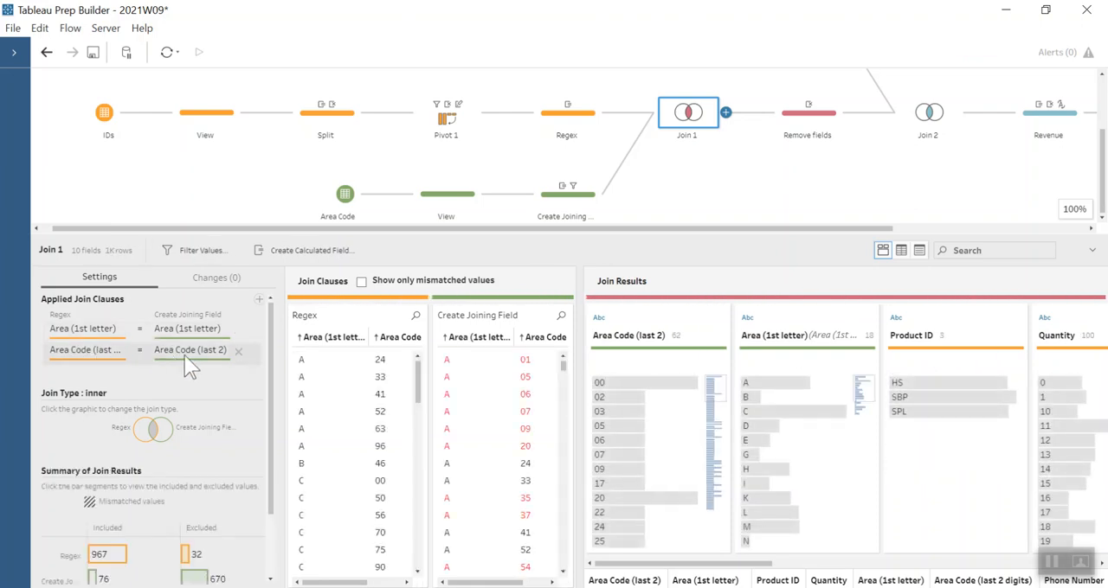
pyautogui.click(806, 137)
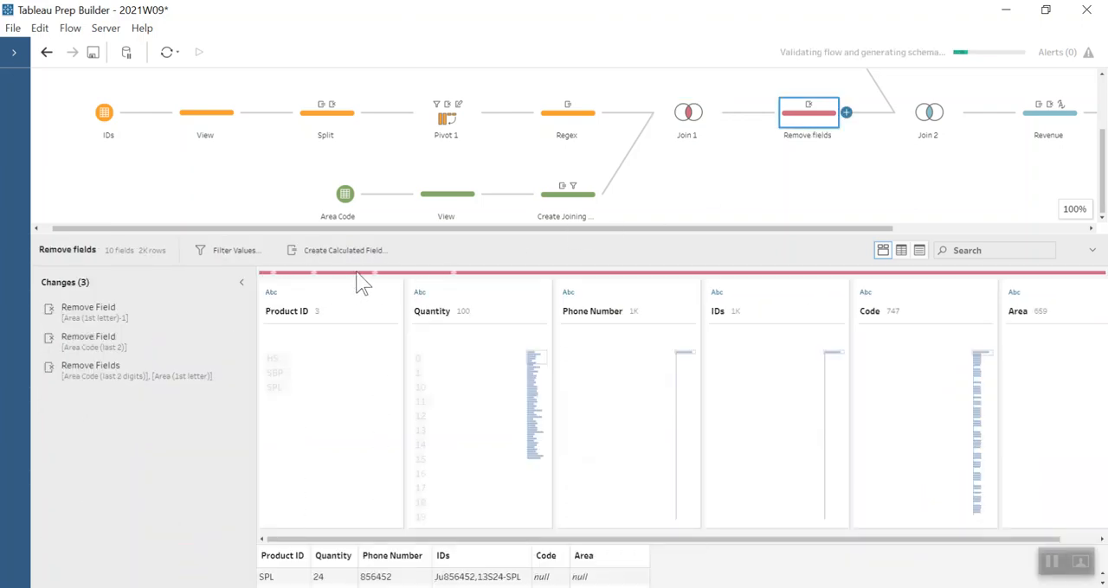
pyautogui.moveTo(288, 234); pyautogui.dragTo(283, 195)
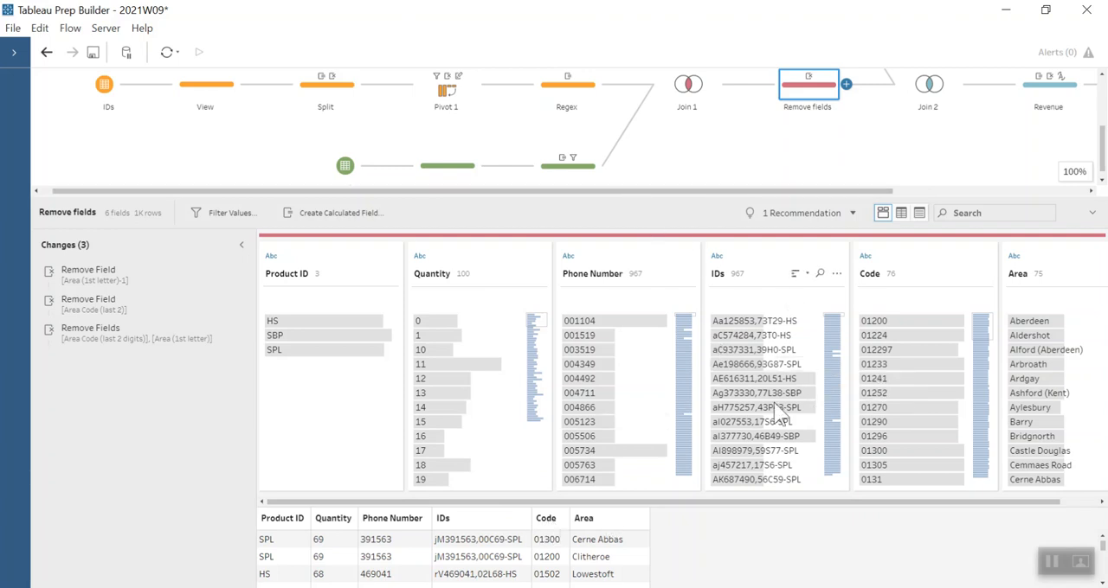
# - Review the Product Lookup input's fields and the Product ID join clause in Join 2
pyautogui.moveTo(626, 189); pyautogui.dragTo(825, 188)
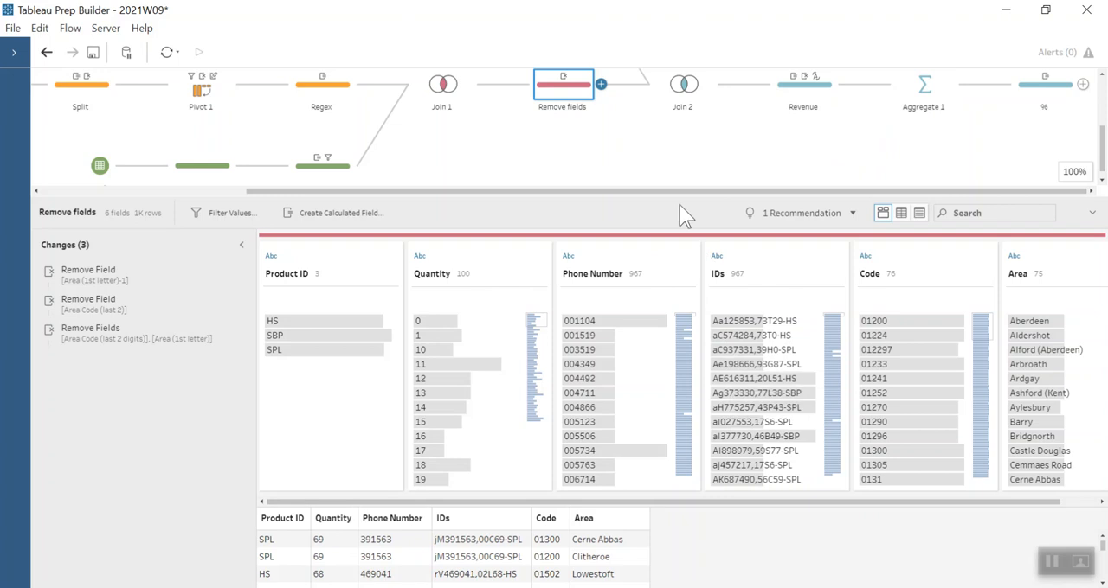
pyautogui.scroll(2, 680, 138)
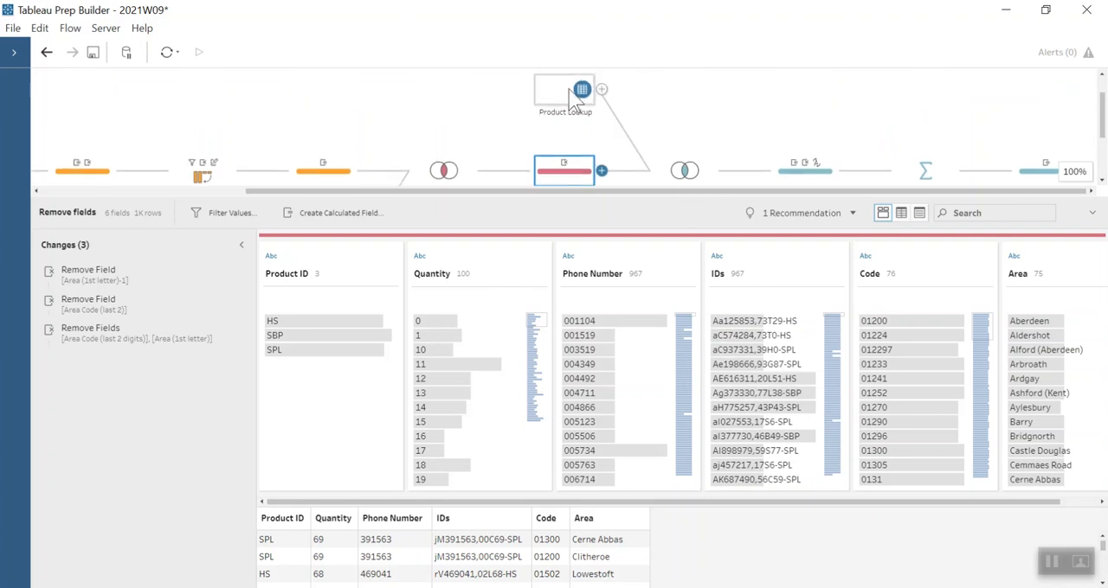
pyautogui.click(573, 90)
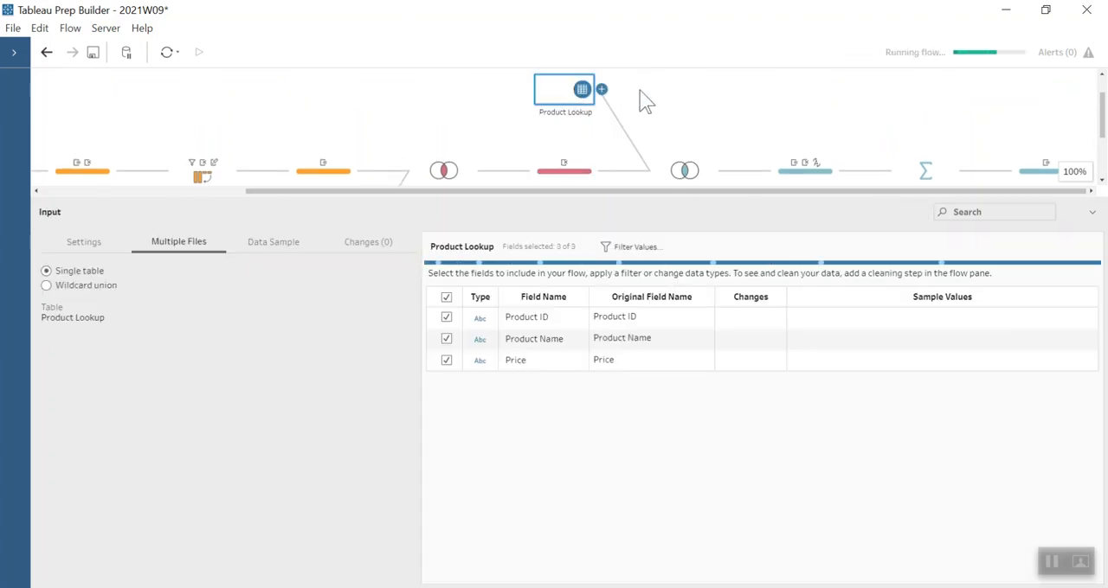
pyautogui.scroll(-2, 698, 156)
pyautogui.click(685, 84)
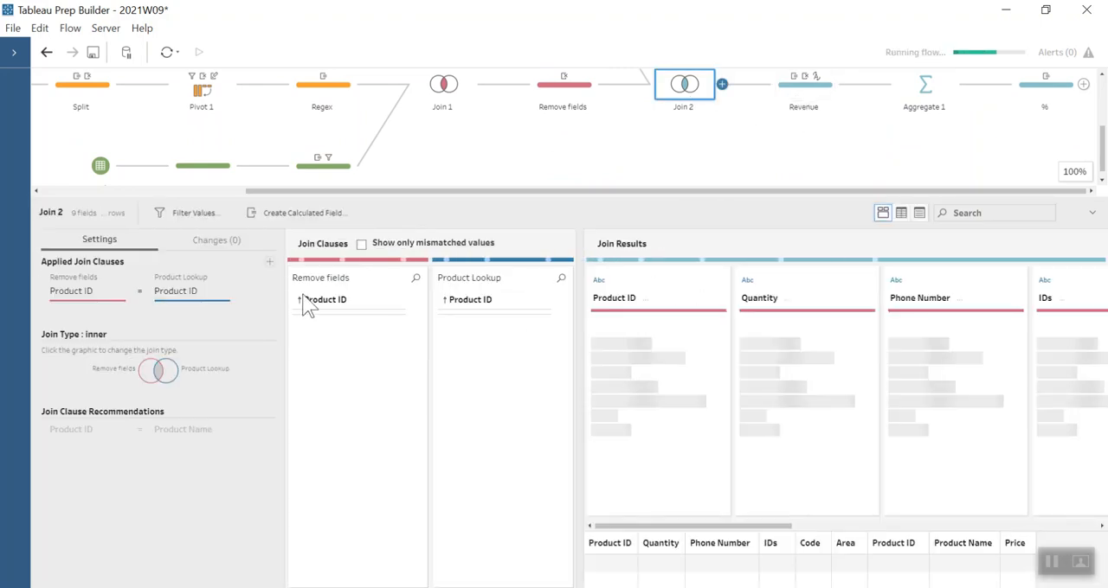
# - Review the Revenue step's Price calculation that strips the £ sign, and its Revenue calculation multiplying Price by Quantity
pyautogui.click(804, 86)
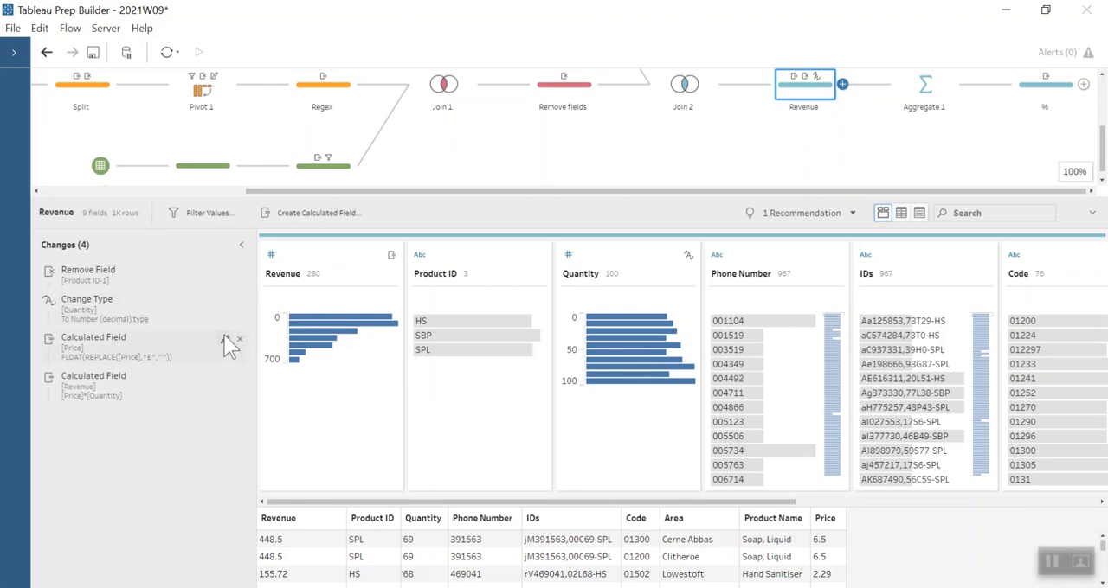
pyautogui.click(223, 337)
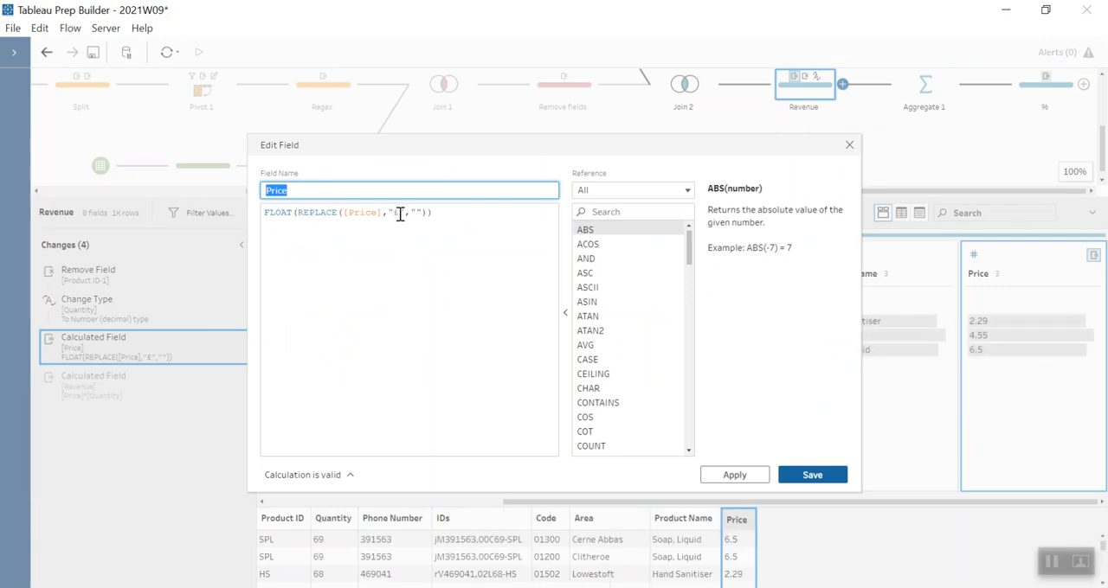
pyautogui.click(849, 145)
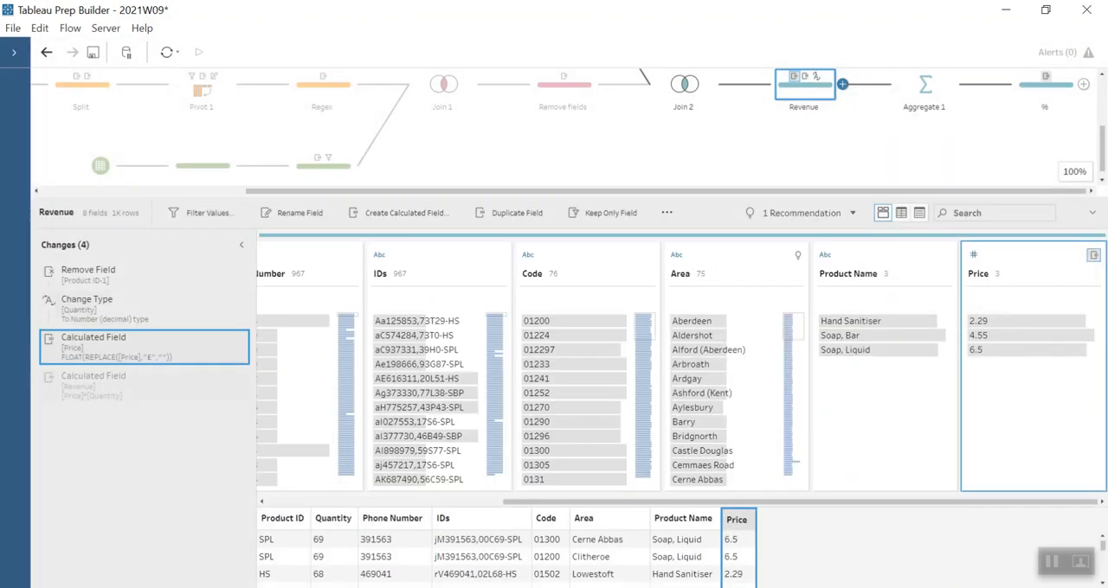
pyautogui.click(94, 389)
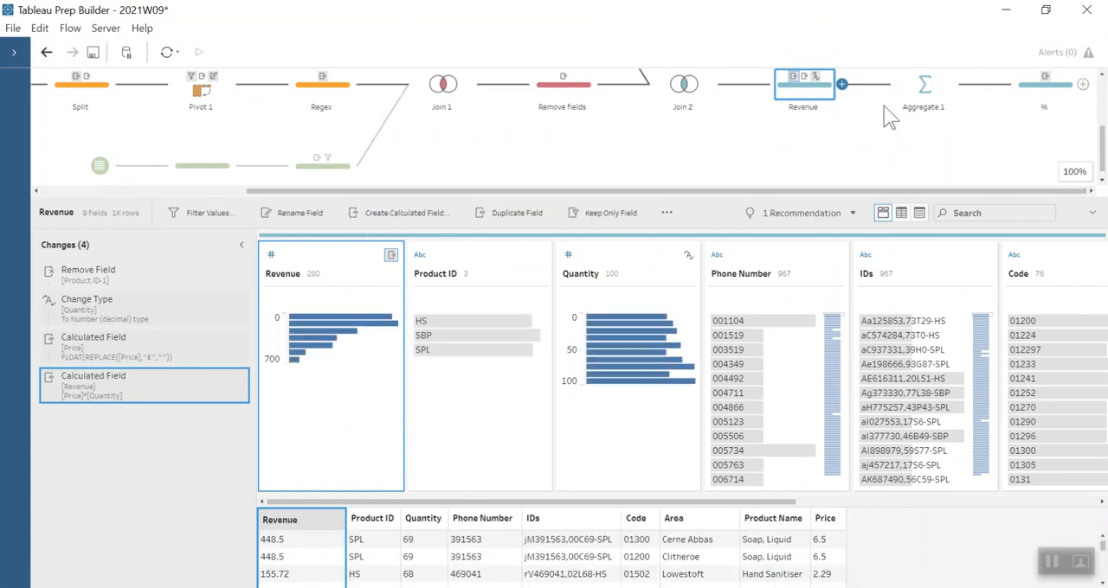
# - Examine the grouped and aggregated fields in Aggregate 1 and the Rank calculation's grouping and ordering in the % step
pyautogui.click(909, 86)
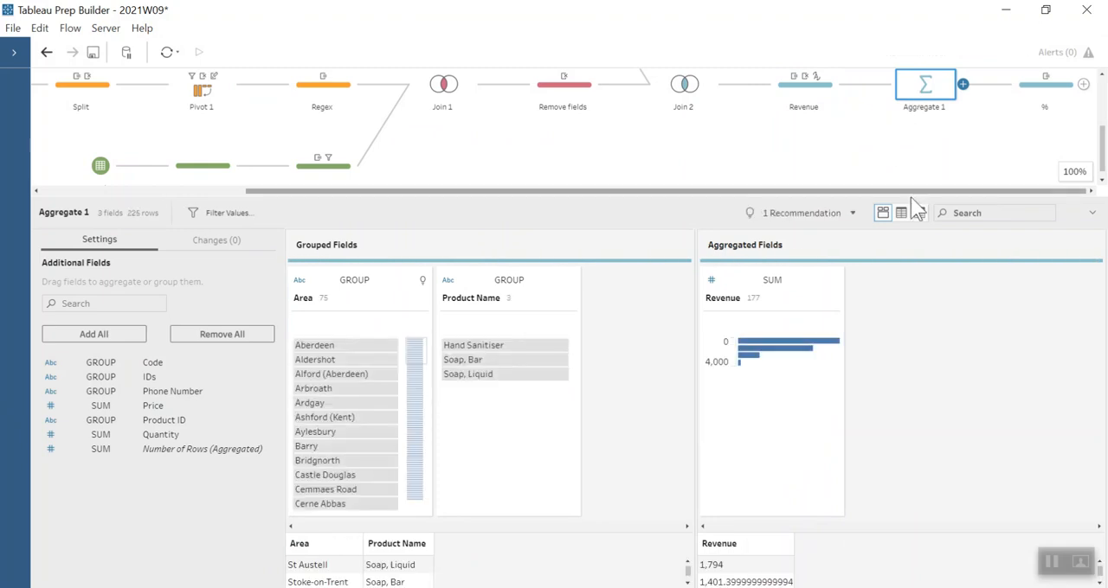
pyautogui.click(1042, 84)
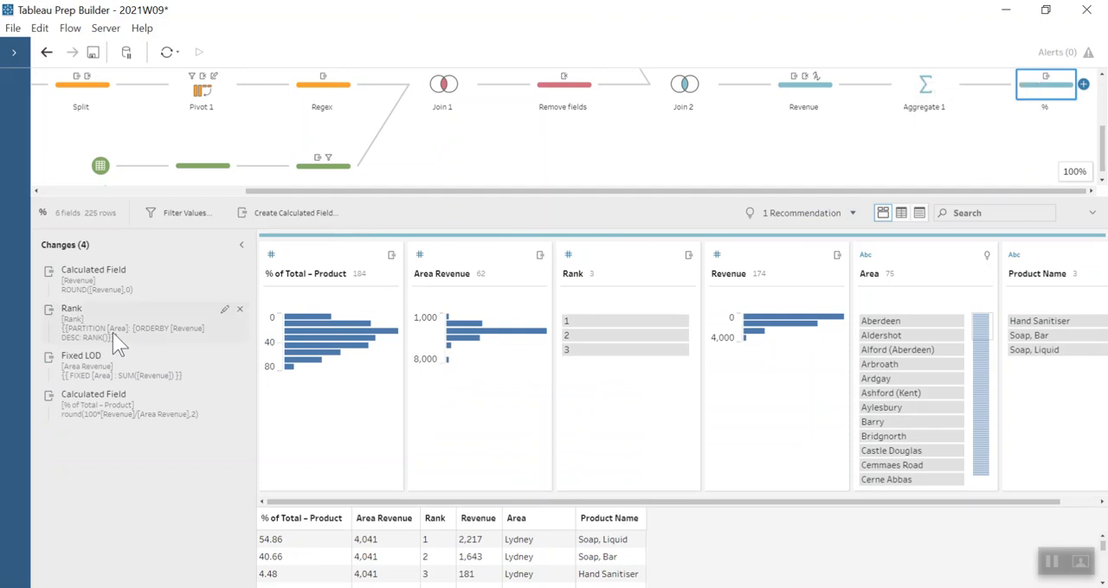
pyautogui.click(224, 311)
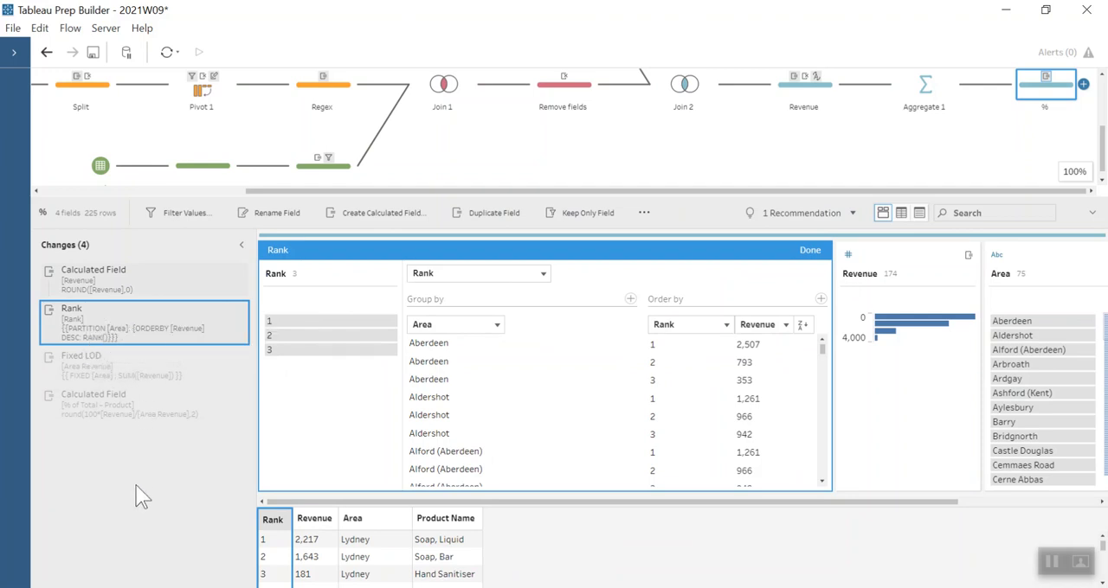
pyautogui.click(809, 248)
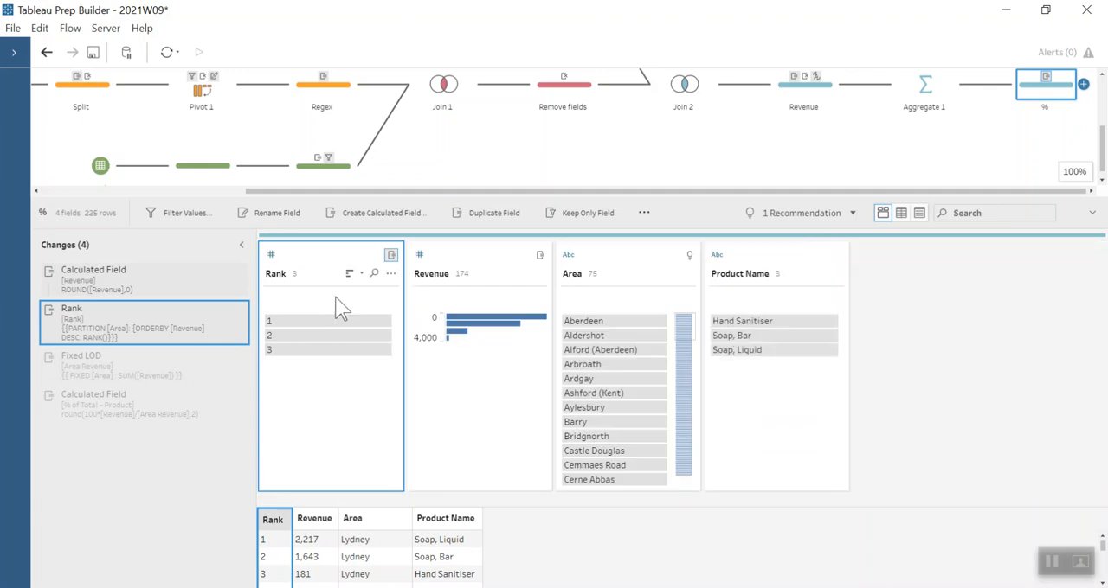
# - Review the % step's Area Revenue fixed LOD setup and the % of Total – Product formula, leaving both unedited
pyautogui.click(132, 356)
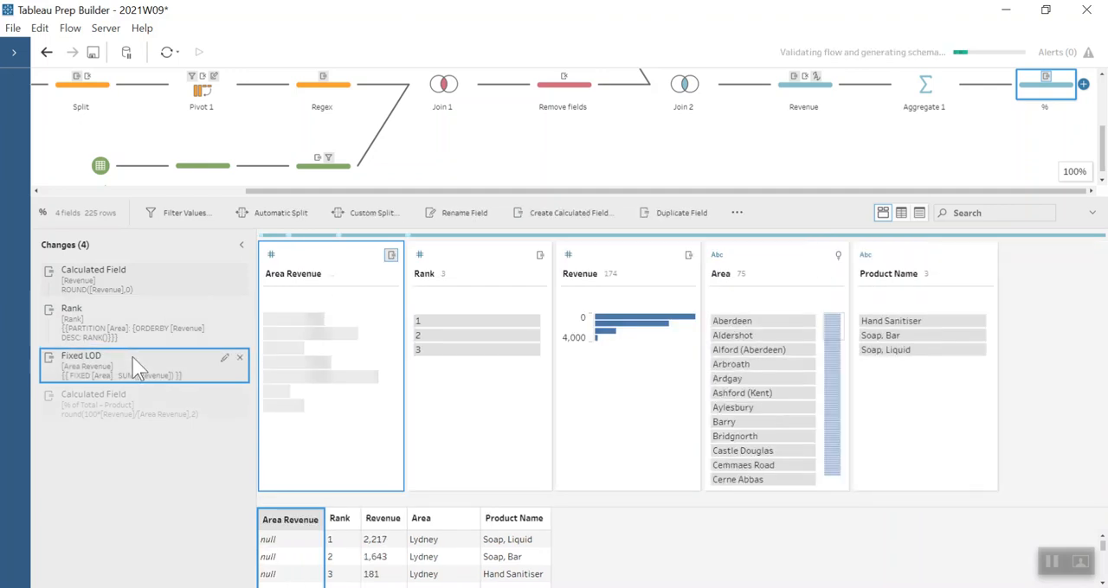
pyautogui.click(224, 359)
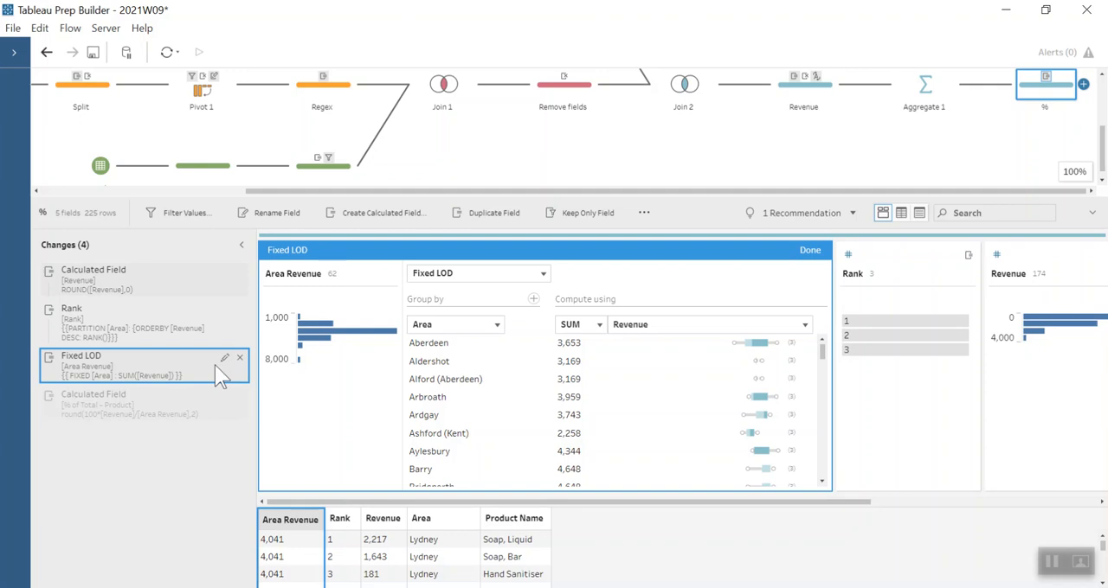
pyautogui.click(808, 249)
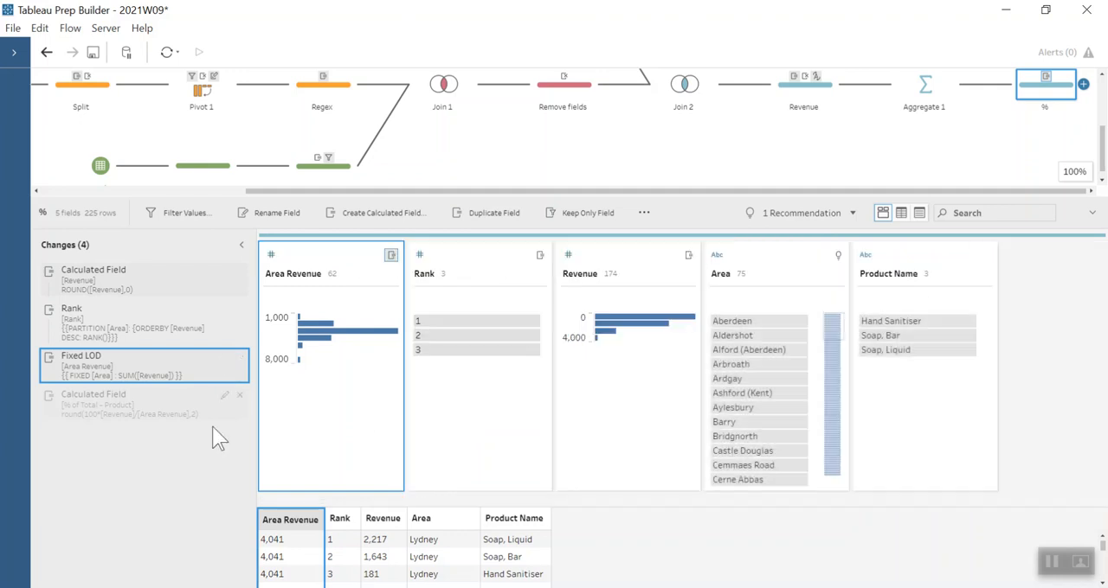
pyautogui.click(224, 395)
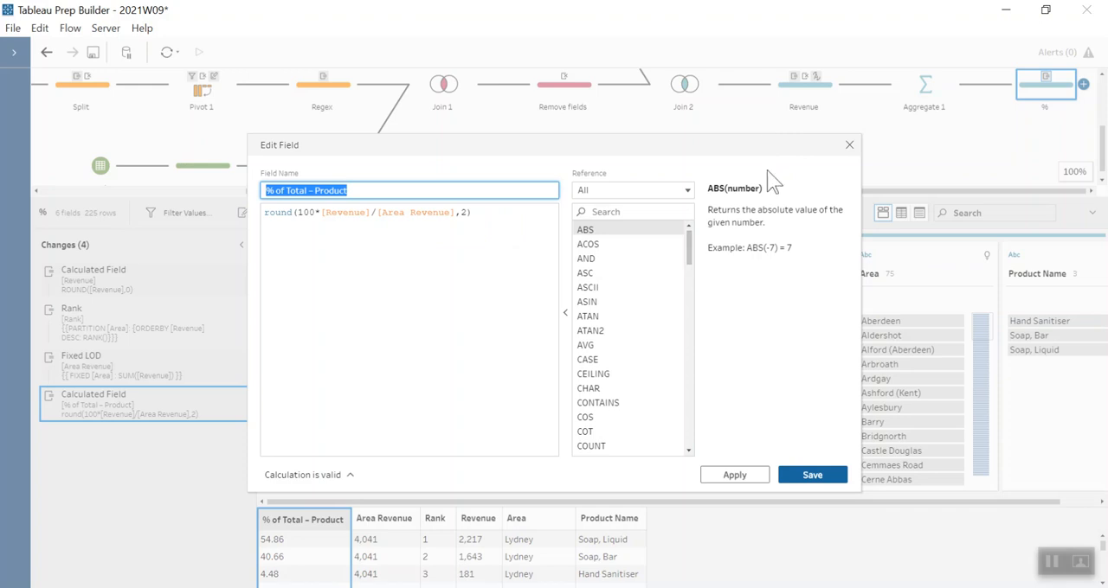
pyautogui.click(849, 145)
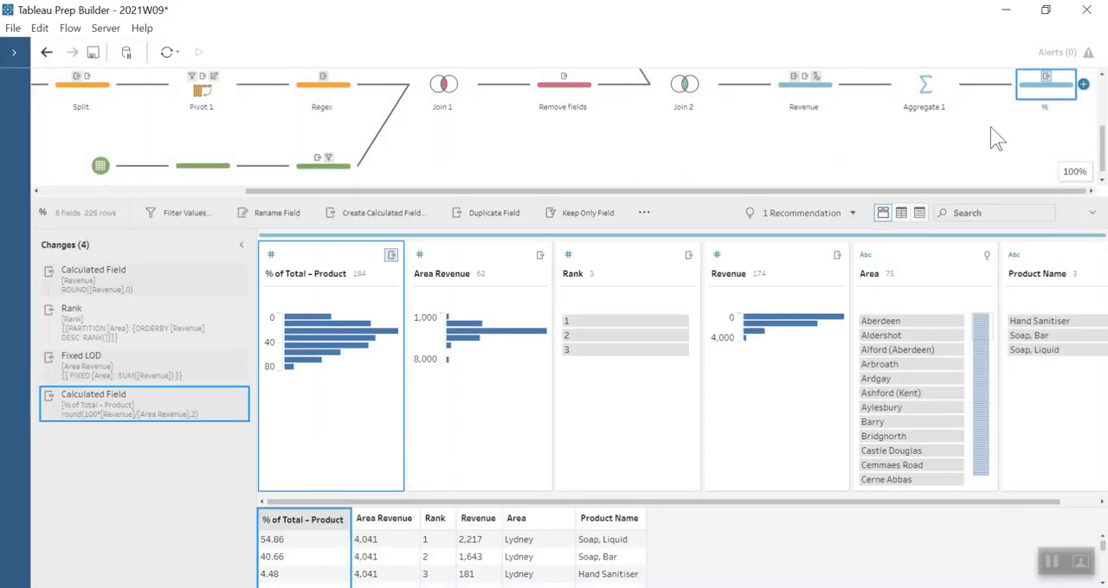